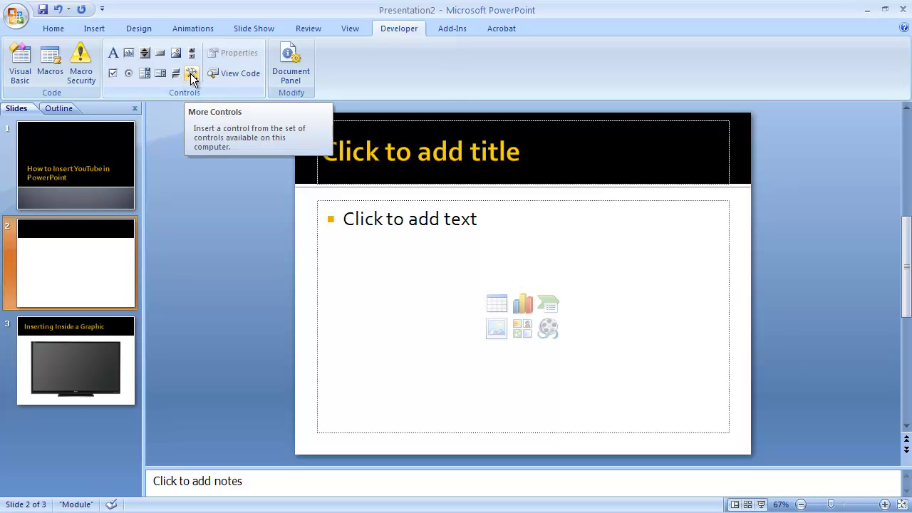
- Pick Shockwave Flash Object from the More Controls list and confirm it
left_click(191, 74)
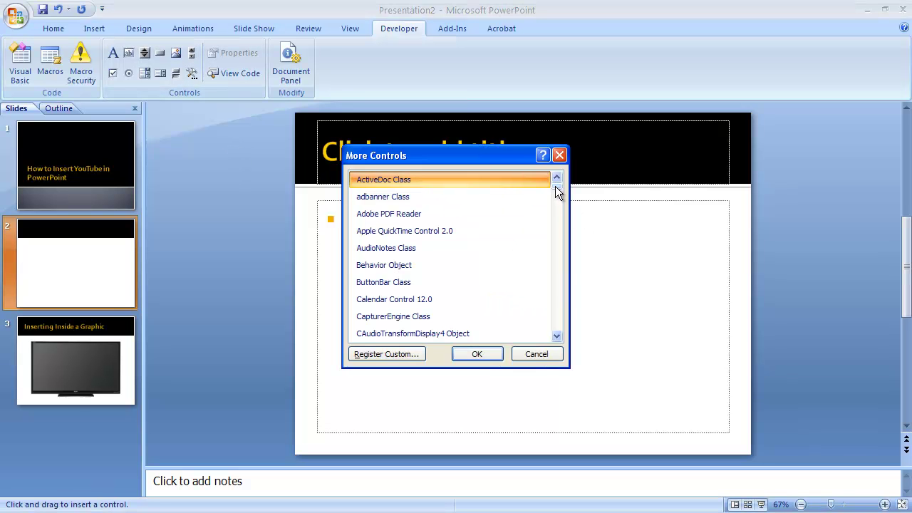
left_click_drag(555, 185, 560, 317)
left_click(446, 334)
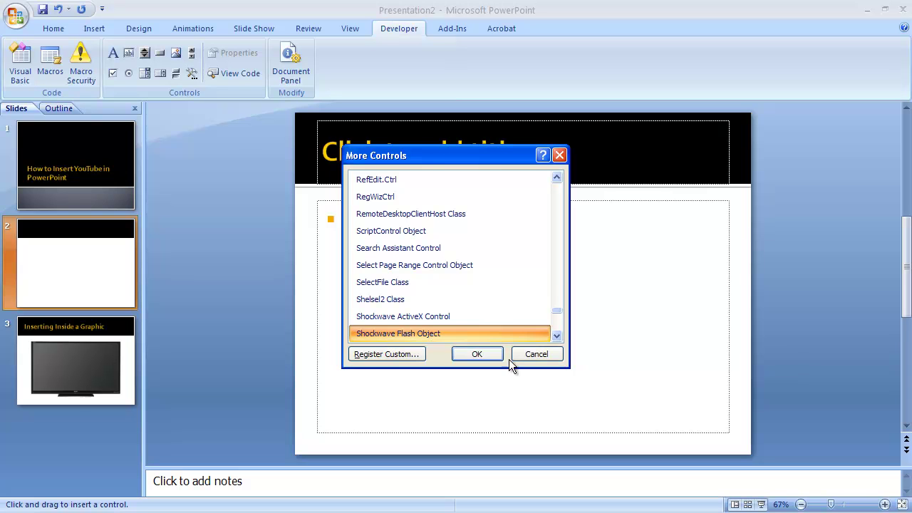
left_click(484, 351)
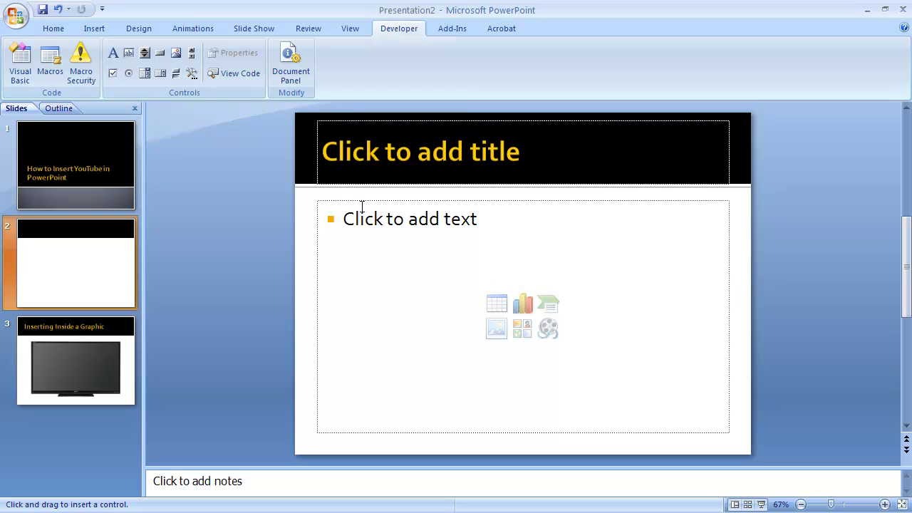
- Draw the Flash control box across the body area of slide 2
left_click_drag(360, 205, 689, 411)
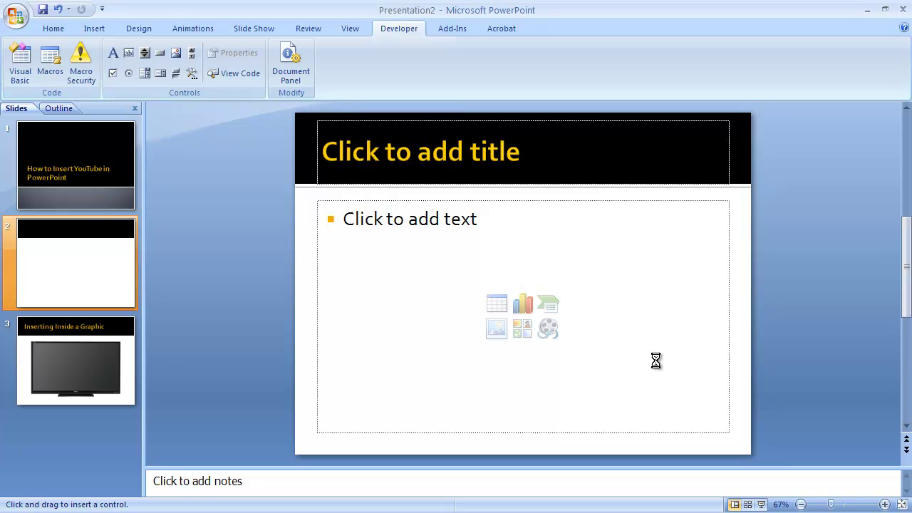
mouse_move(529, 266)
left_mouse_down()
mouse_move(529, 292)
mouse_move(529, 281)
left_mouse_up()
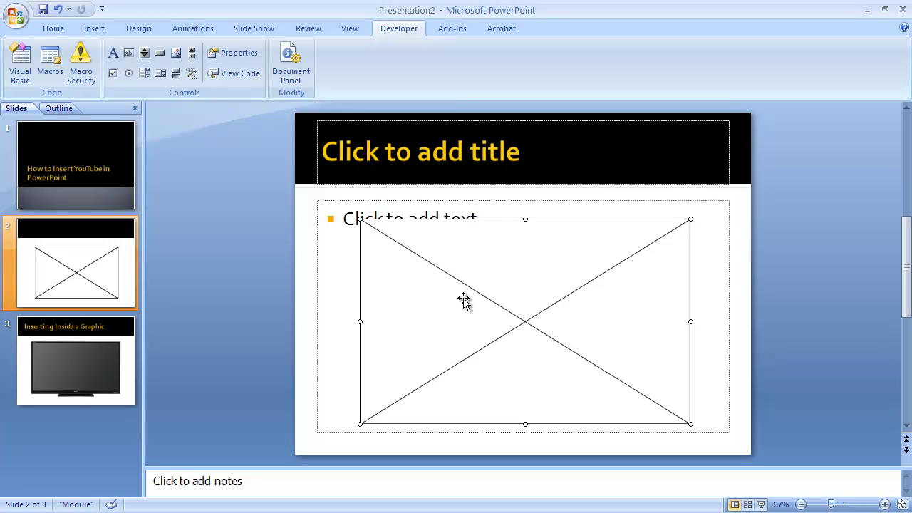
right_click(503, 270)
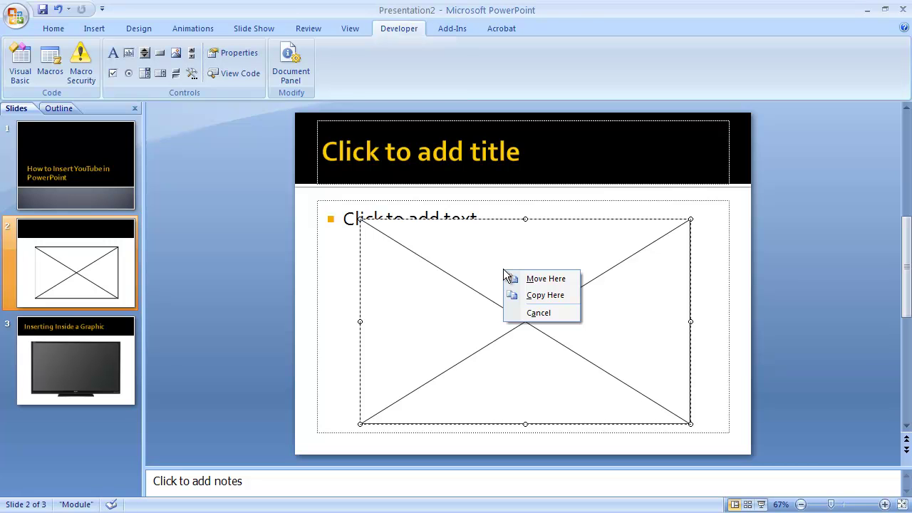
left_click(336, 347)
left_click(336, 348)
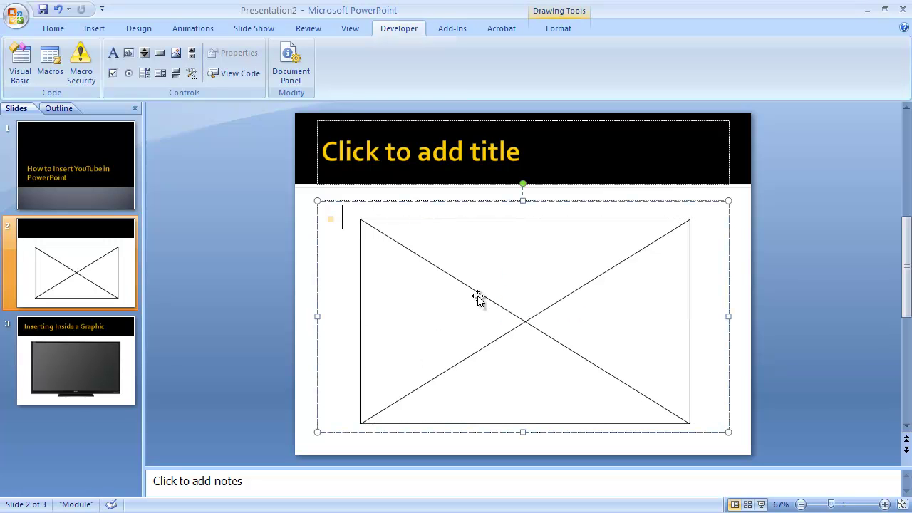
- Open the Properties window for the new Flash control
left_click(599, 296)
right_click(598, 295)
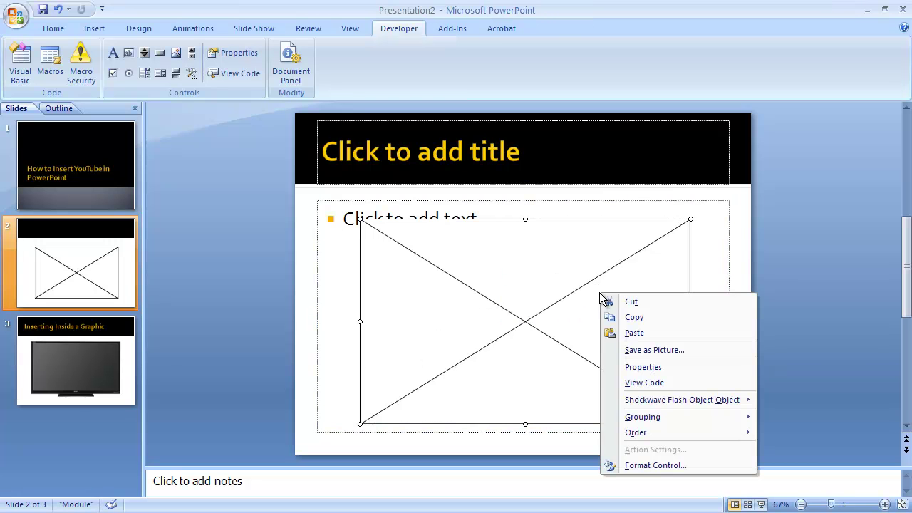
left_click(630, 367)
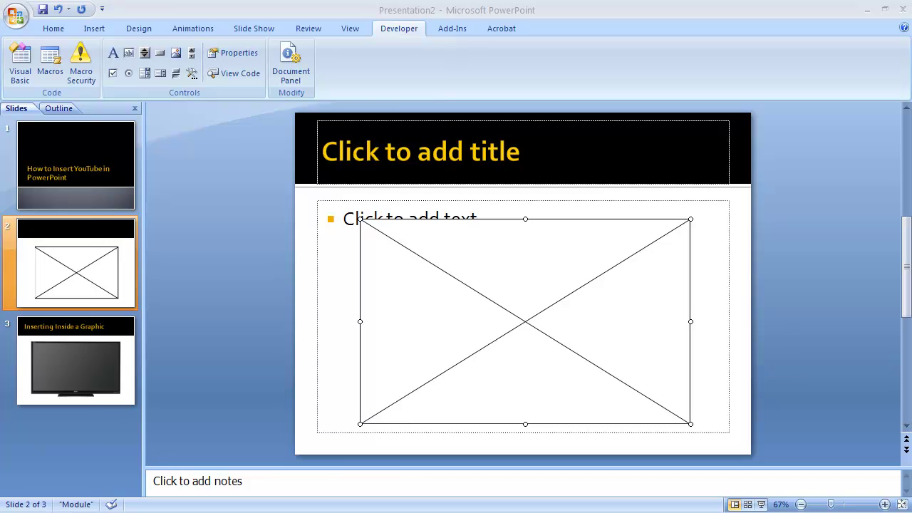
- Copy the Project Smile 2012 video URL from Internet Explorer's address bar
left_click_drag(50, 35, 84, 14)
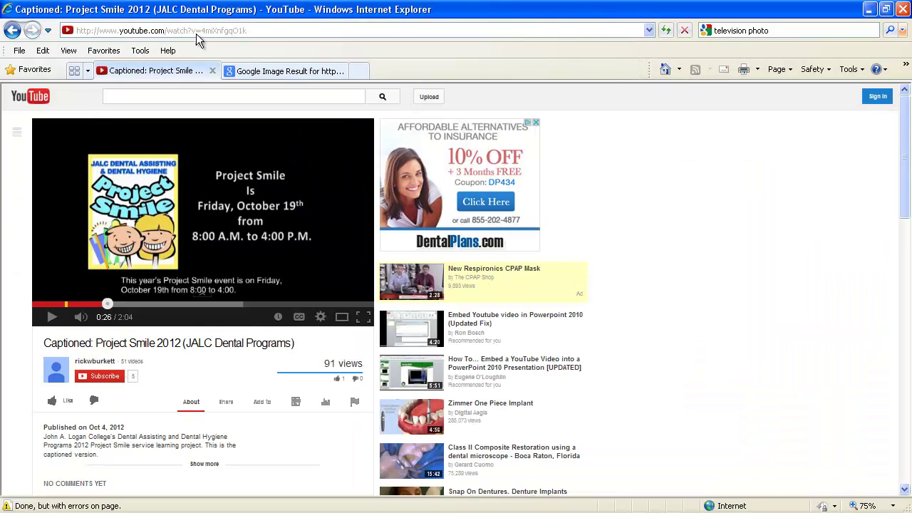
left_click(173, 31)
right_click(212, 31)
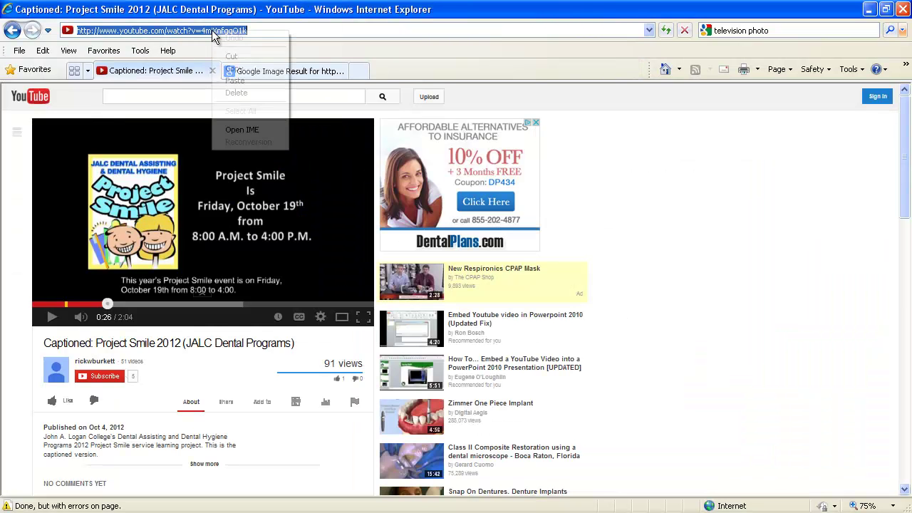
left_click(252, 67)
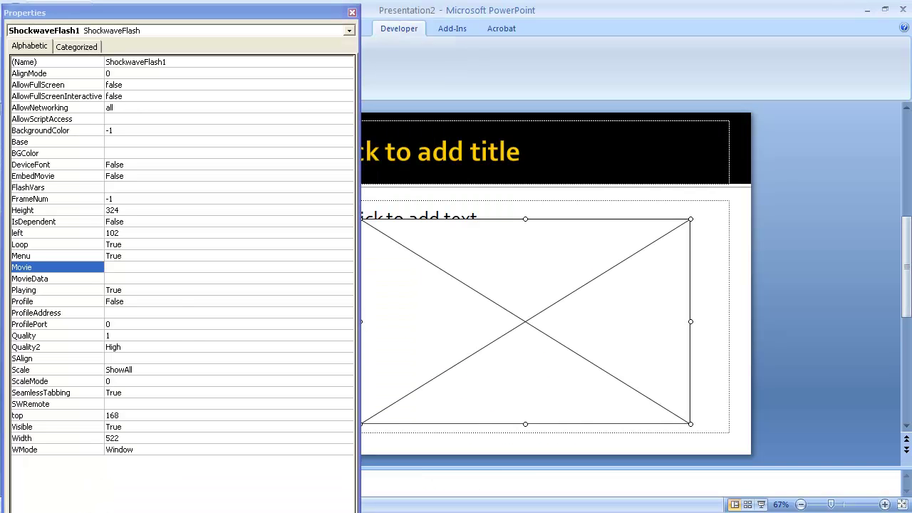
- Paste the copied YouTube address into the Flash control's Movie property
left_click(121, 267)
right_click(121, 266)
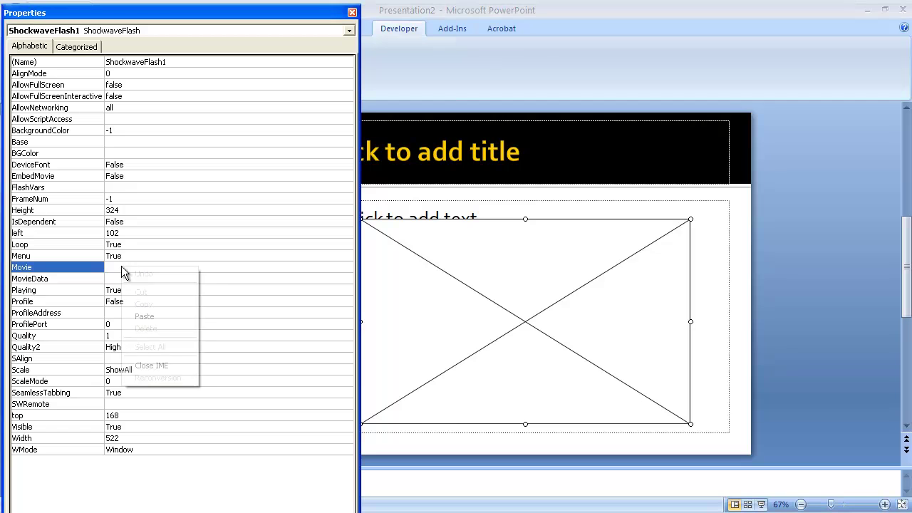
left_click(178, 314)
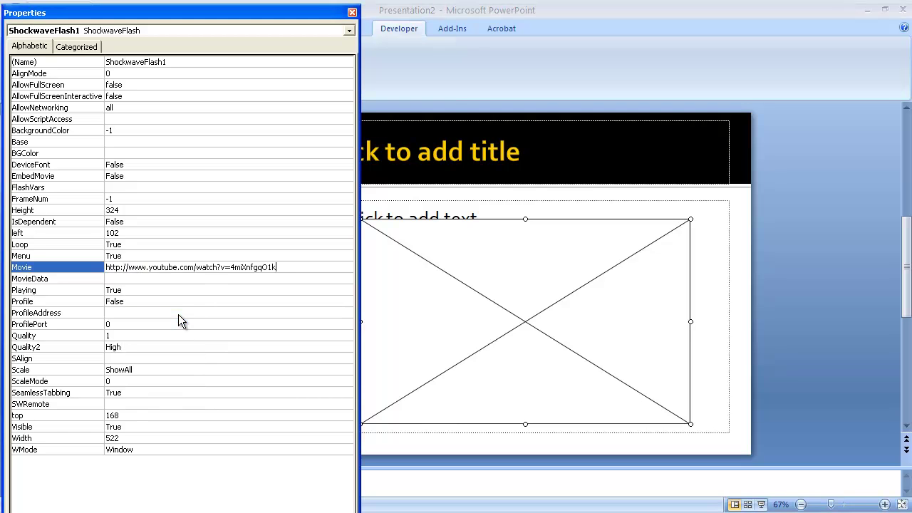
left_click(230, 268)
key("Delete")
key("BackSpace")
type("/4")
key("BackSpace")
key("BackSpace")
key("BackSpace")
key("BackSpace")
key("BackSpace")
key("BackSpace")
left_click(352, 13)
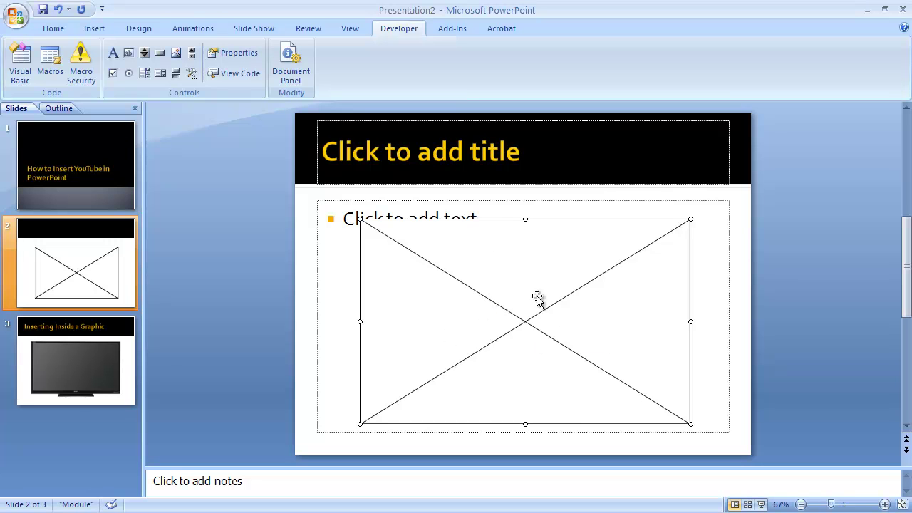
- Run the slide show from slide 2 and check the embedded video
left_click(761, 505)
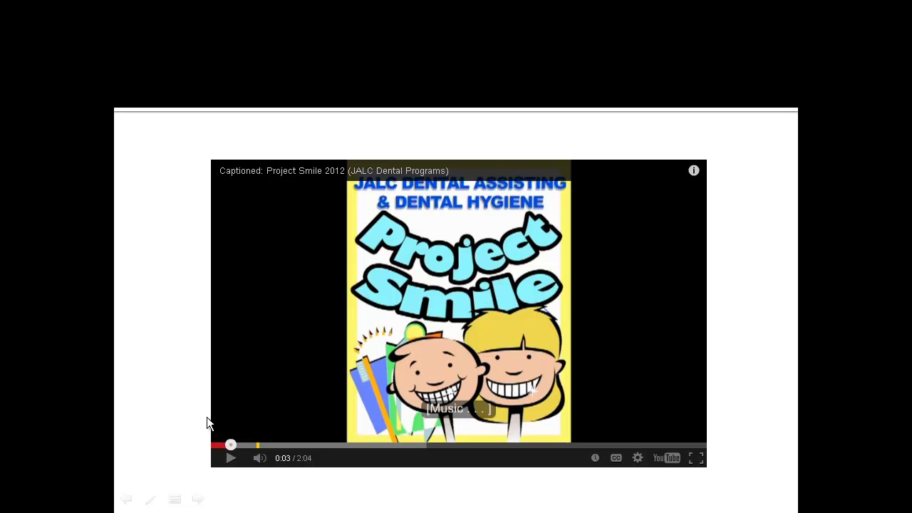
- End the show, then insert a Shockwave Flash control on slide 3 fitted over the TV screen
key("Escape")
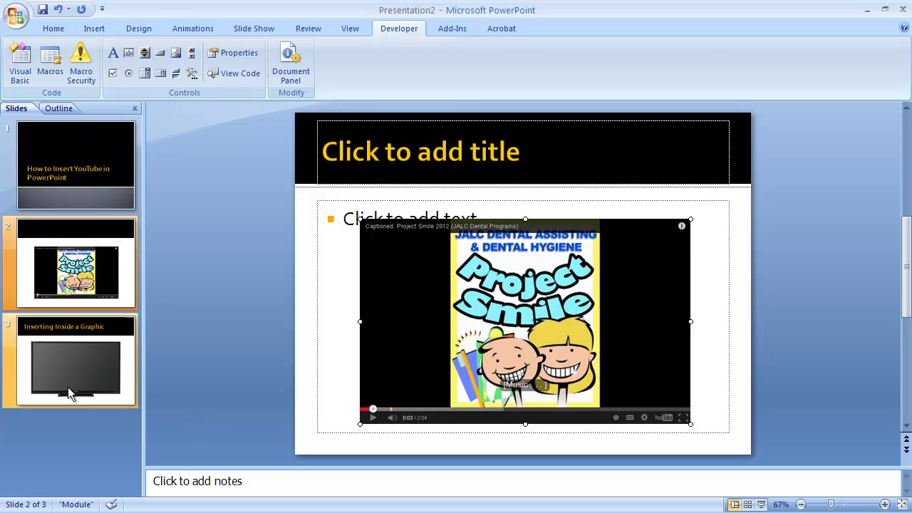
left_click(103, 356)
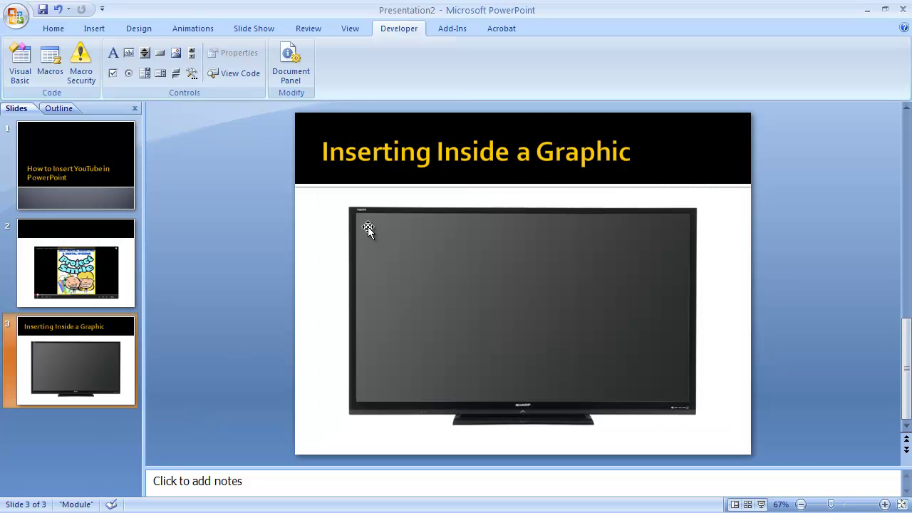
left_click(191, 73)
left_click(419, 252)
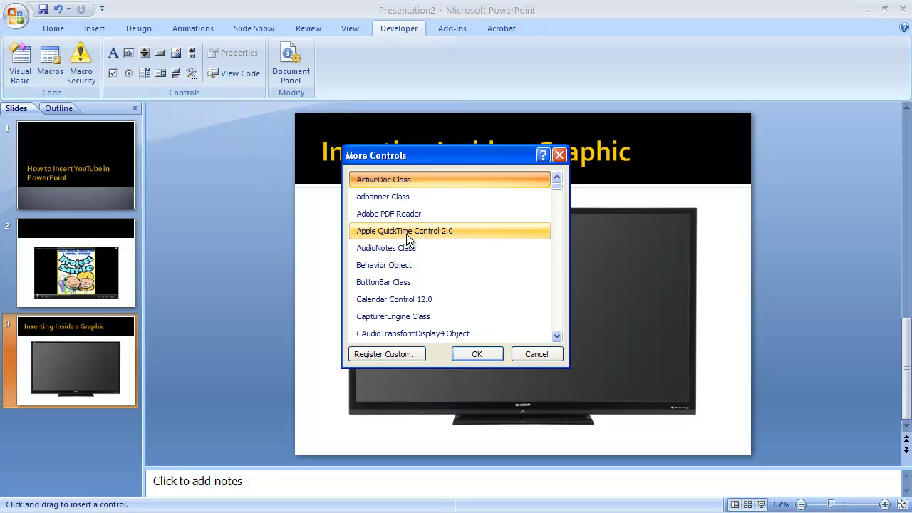
left_click_drag(553, 184, 576, 309)
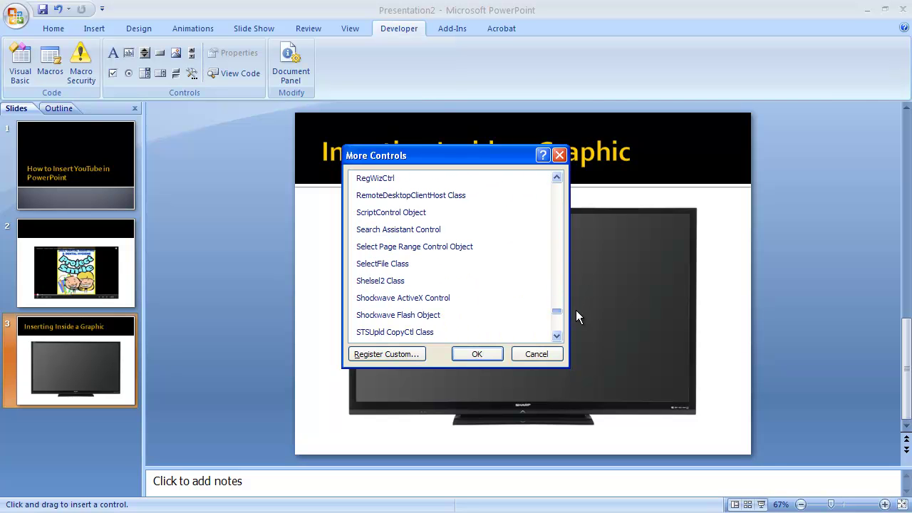
left_click(534, 313)
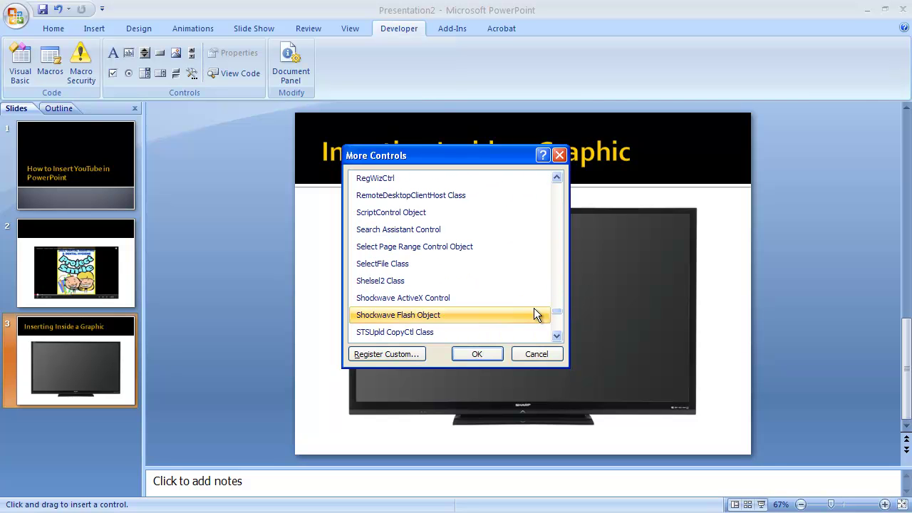
left_click(473, 354)
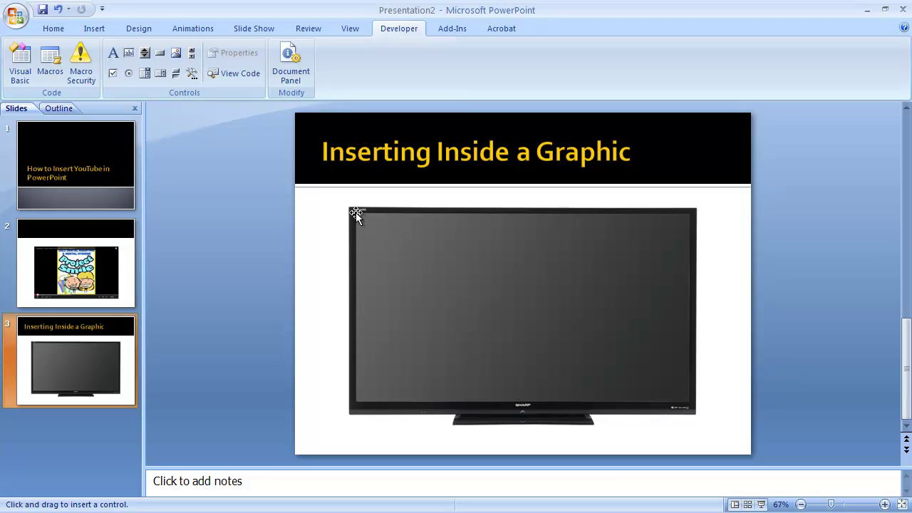
left_click_drag(355, 212, 688, 403)
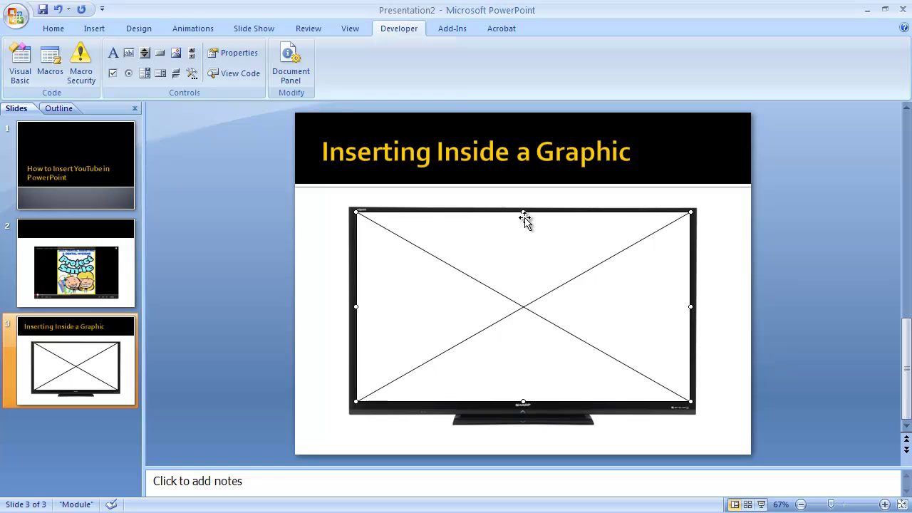
left_click_drag(522, 213, 522, 212)
- Paste the YouTube address into the TV control's Movie property
right_click(469, 302)
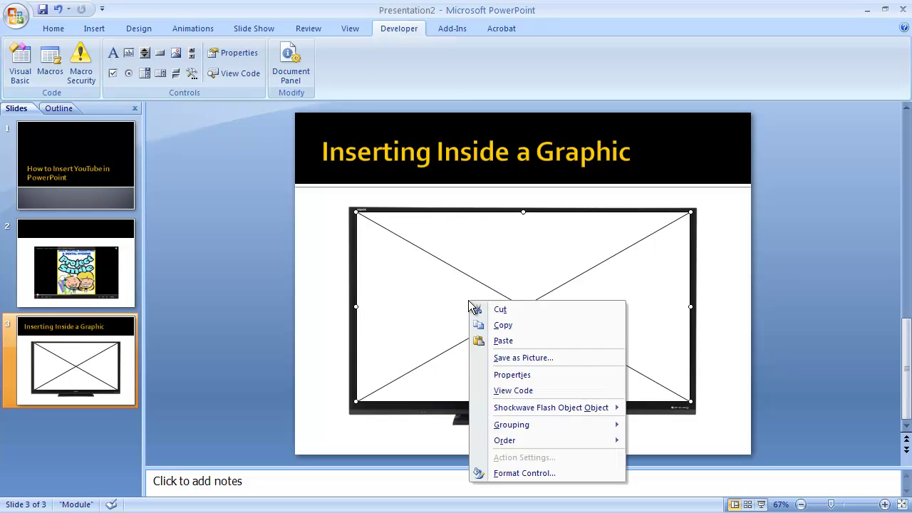
left_click(517, 375)
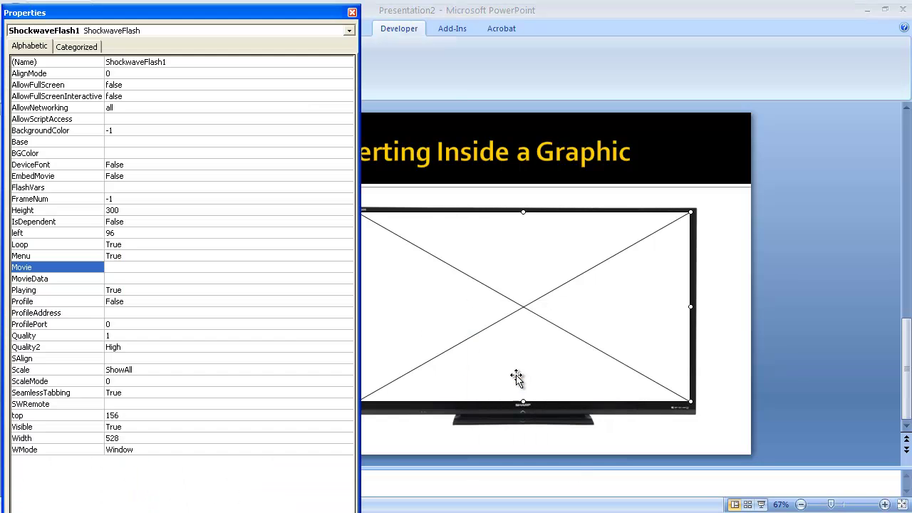
left_click(112, 266)
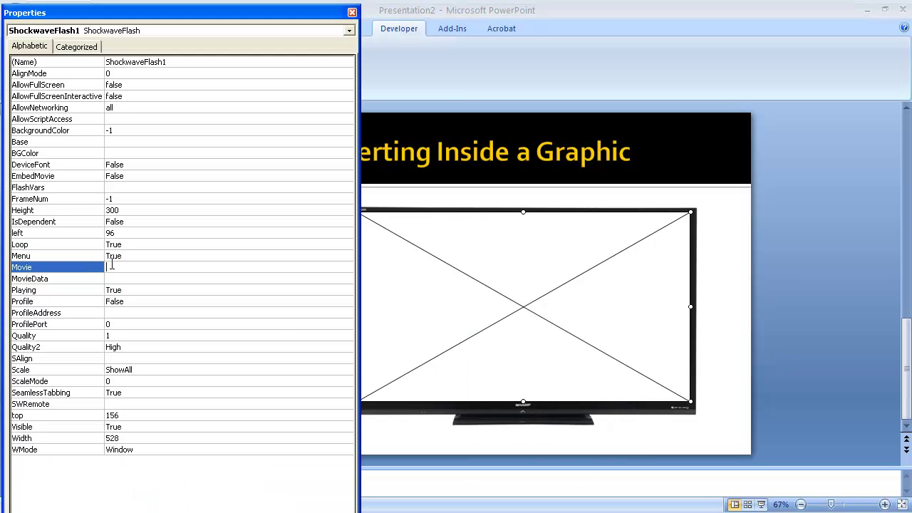
right_click(112, 266)
left_click(179, 313)
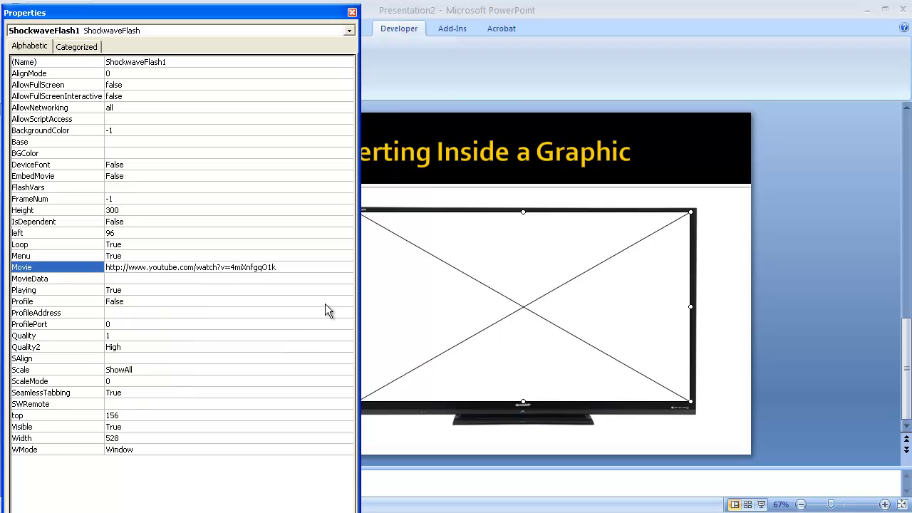
key("BackSpace")
type("/")
key("BackSpace")
key("BackSpace")
key("BackSpace")
key("BackSpace")
key("BackSpace")
key("BackSpace")
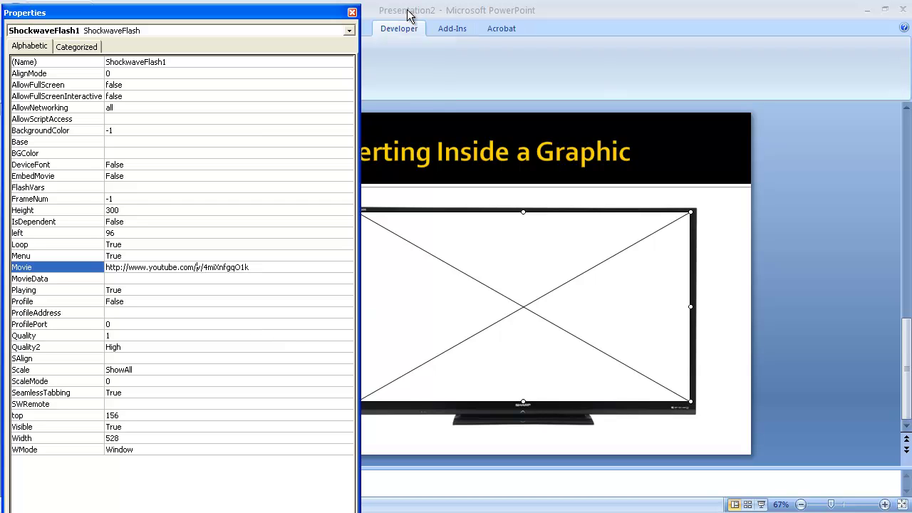
left_click(352, 12)
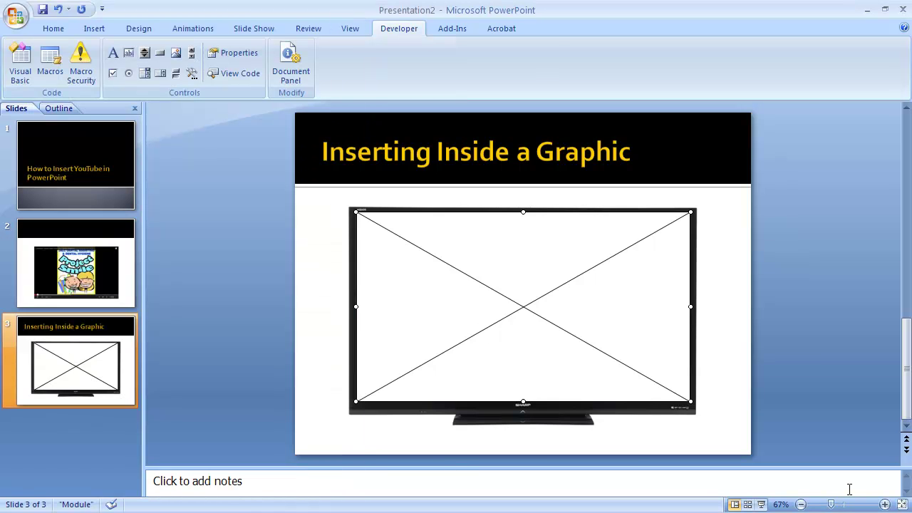
- Run the slide show on slide 3 and play the video inside the TV graphic
left_click(761, 504)
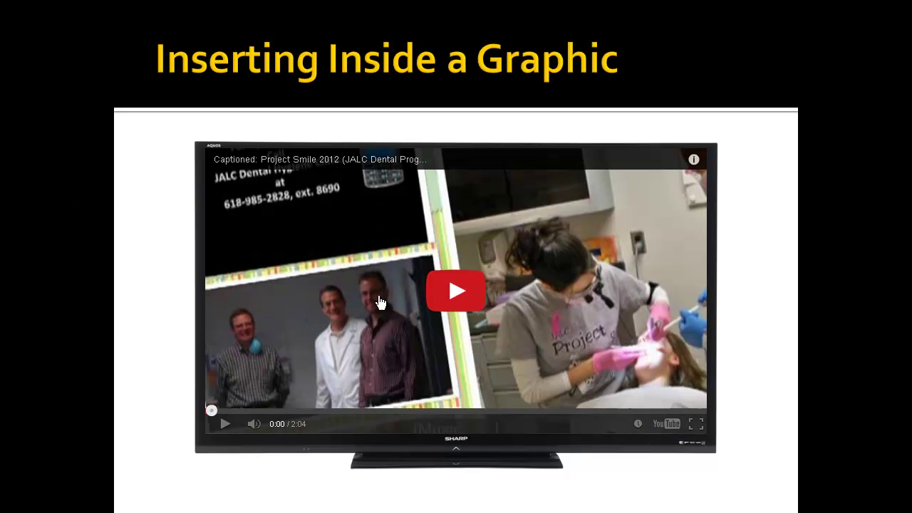
left_click(452, 293)
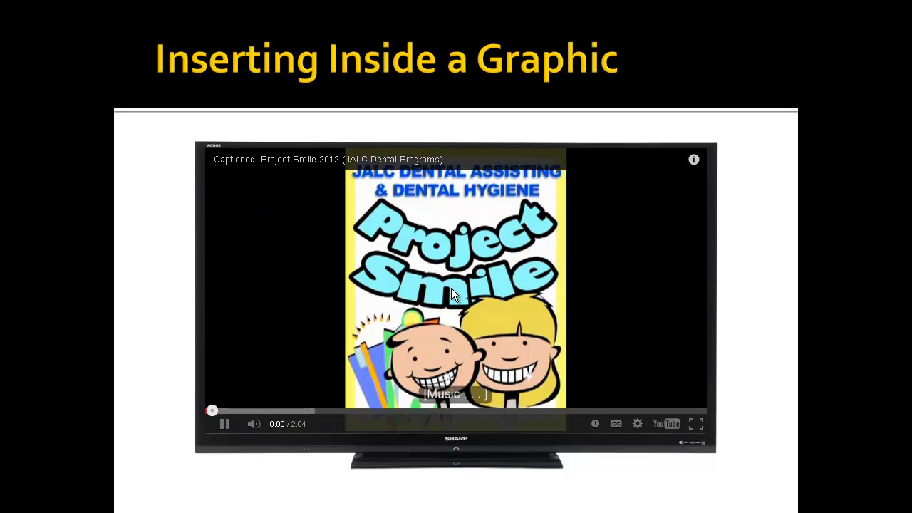